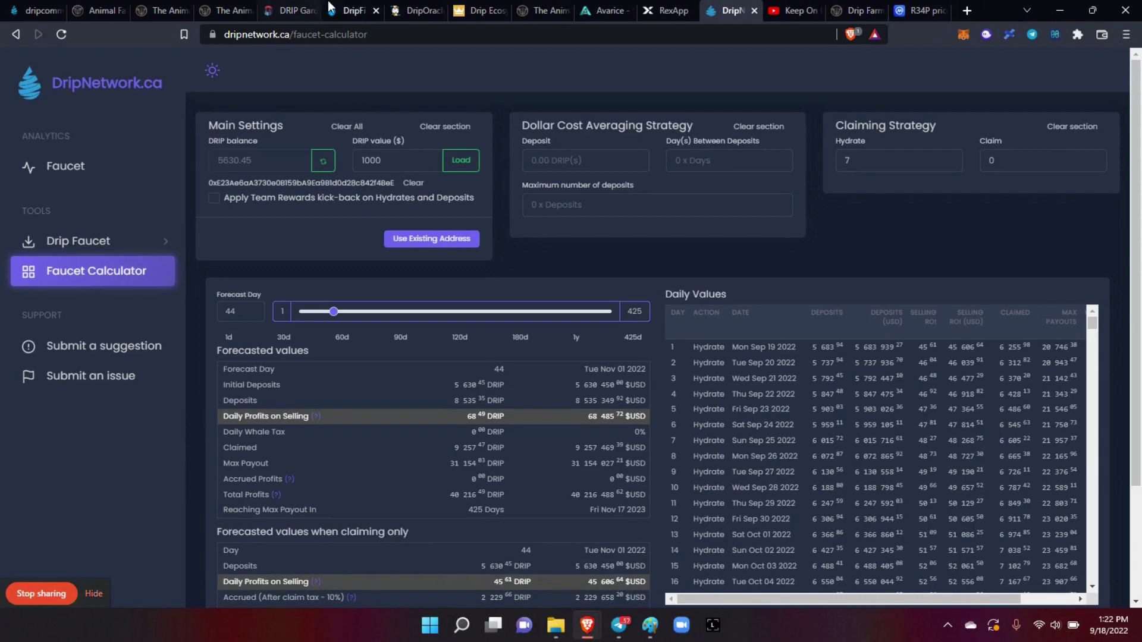
- Compare against the DripFi calculator, then return to the DripNetwork.ca faucet calculator
{"action": "left_click", "coordinate": [348, 10]}
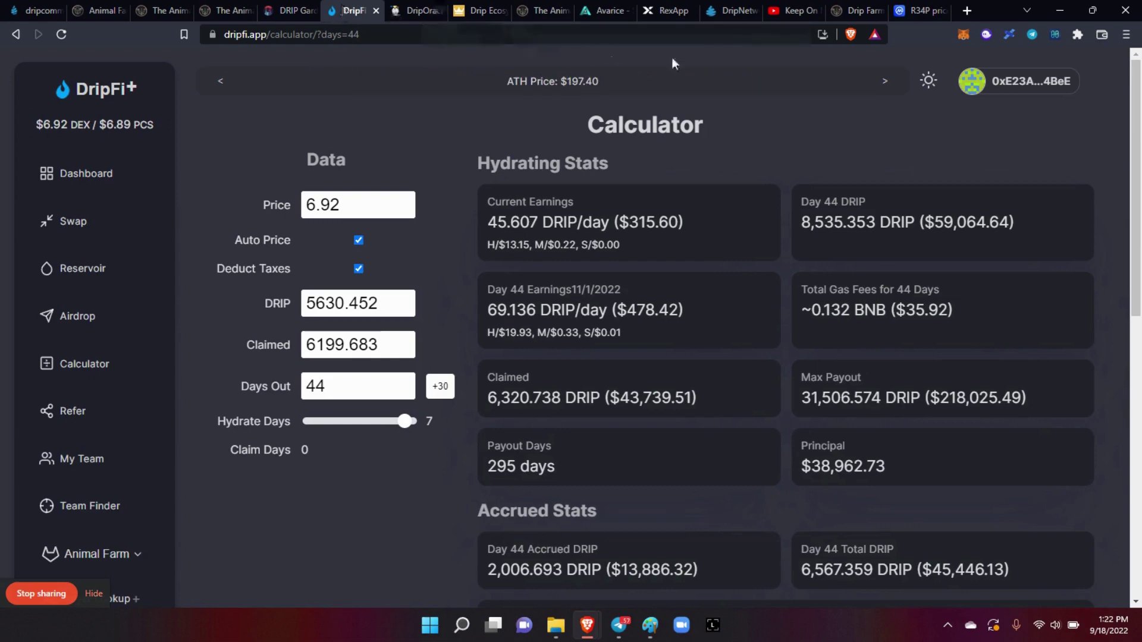
{"action": "left_click", "coordinate": [715, 14]}
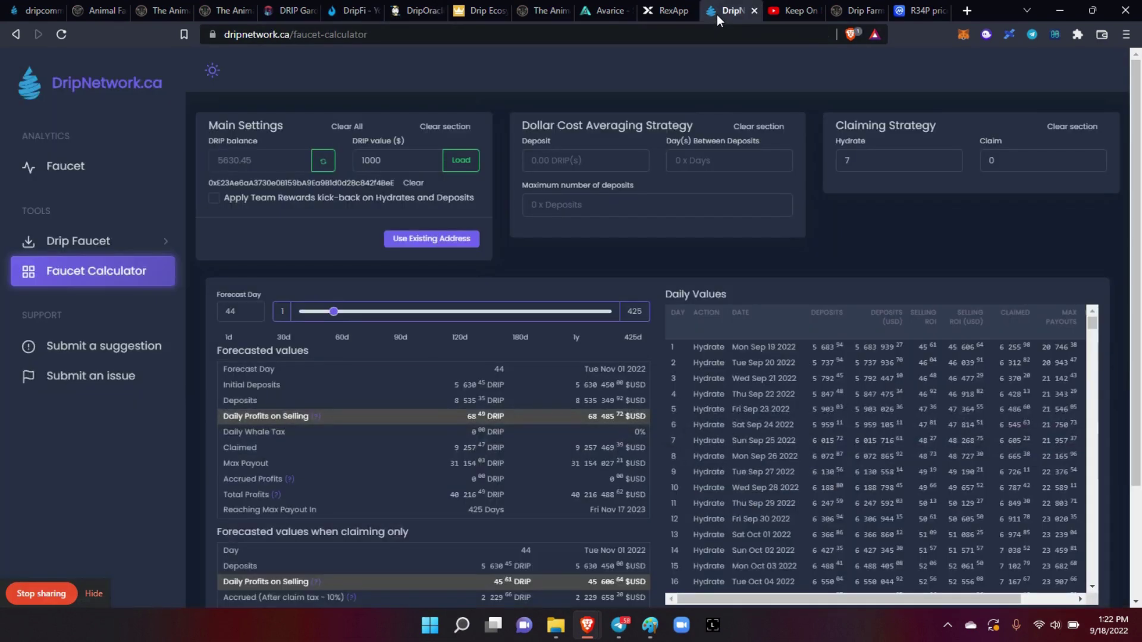
- Go to the DripNetwork.ca home dashboard via the logo to view today's faucet stats
{"action": "left_click", "coordinate": [85, 93]}
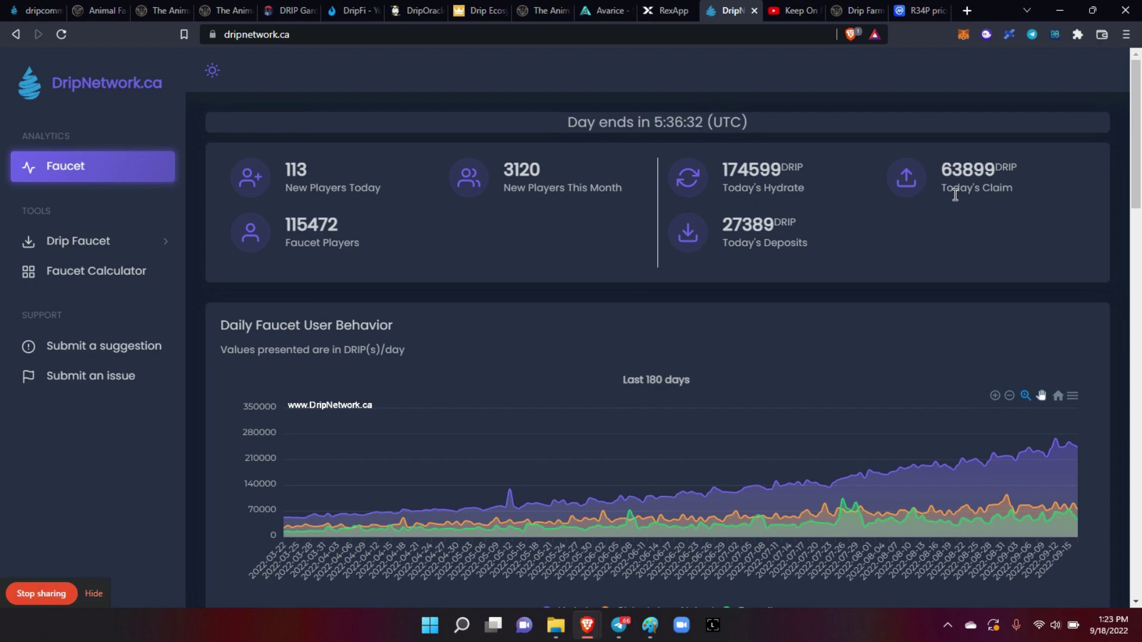
- Open the Drip Faucet Wallets page's My Team tab and scroll to the downlines table
{"action": "left_click", "coordinate": [62, 242]}
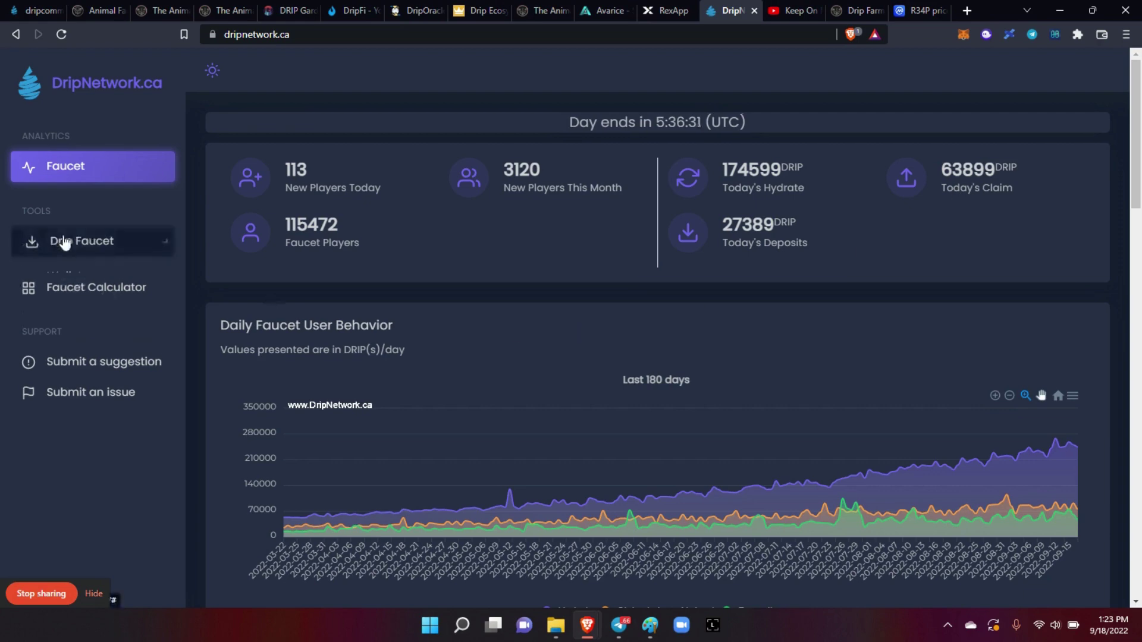
{"action": "left_click", "coordinate": [66, 275]}
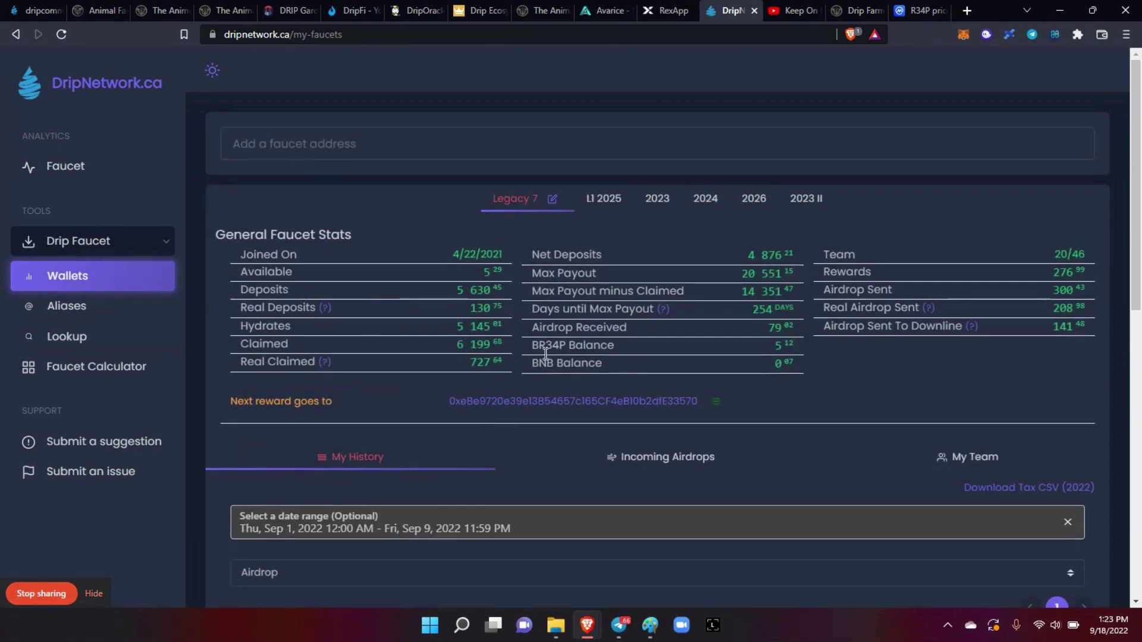
{"action": "left_click", "coordinate": [984, 459]}
{"action": "scroll", "coordinate": [984, 461], "scroll_direction": "down", "scroll_amount": 5}
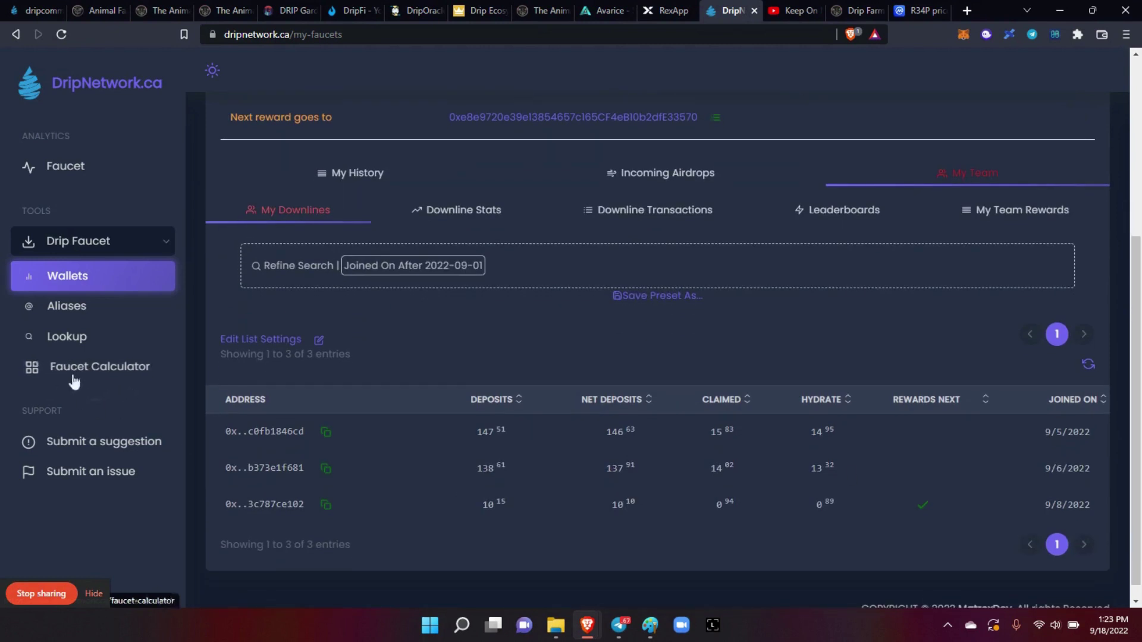
- Open the Faucet Calculator and dismiss the Use Existing Address prompt without loading a wallet
{"action": "left_click", "coordinate": [95, 367]}
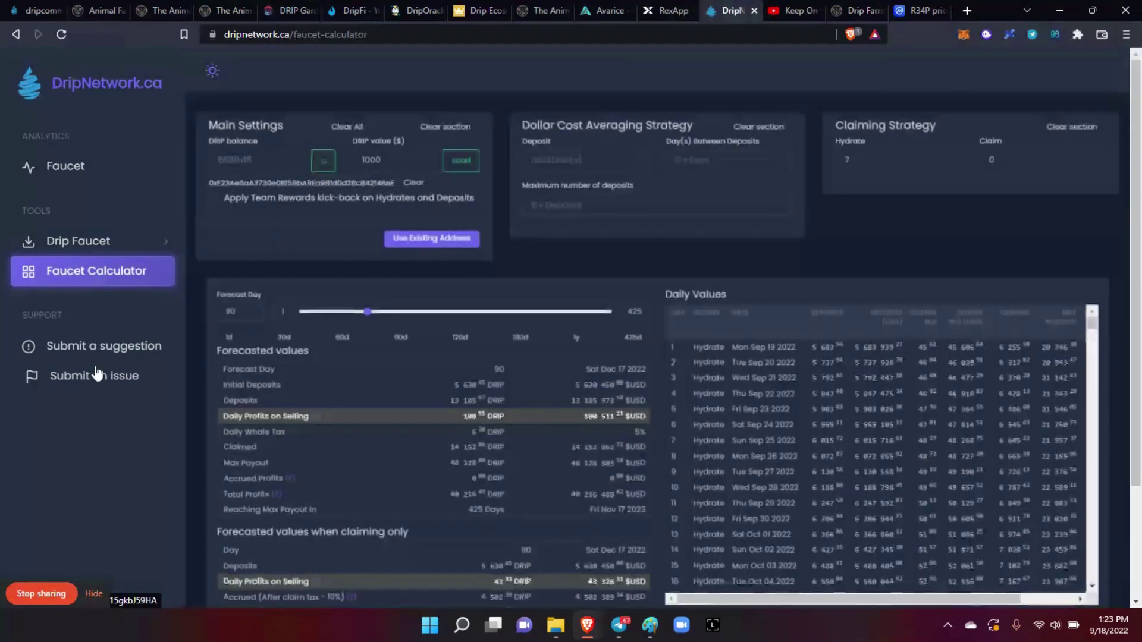
{"action": "left_click", "coordinate": [436, 238]}
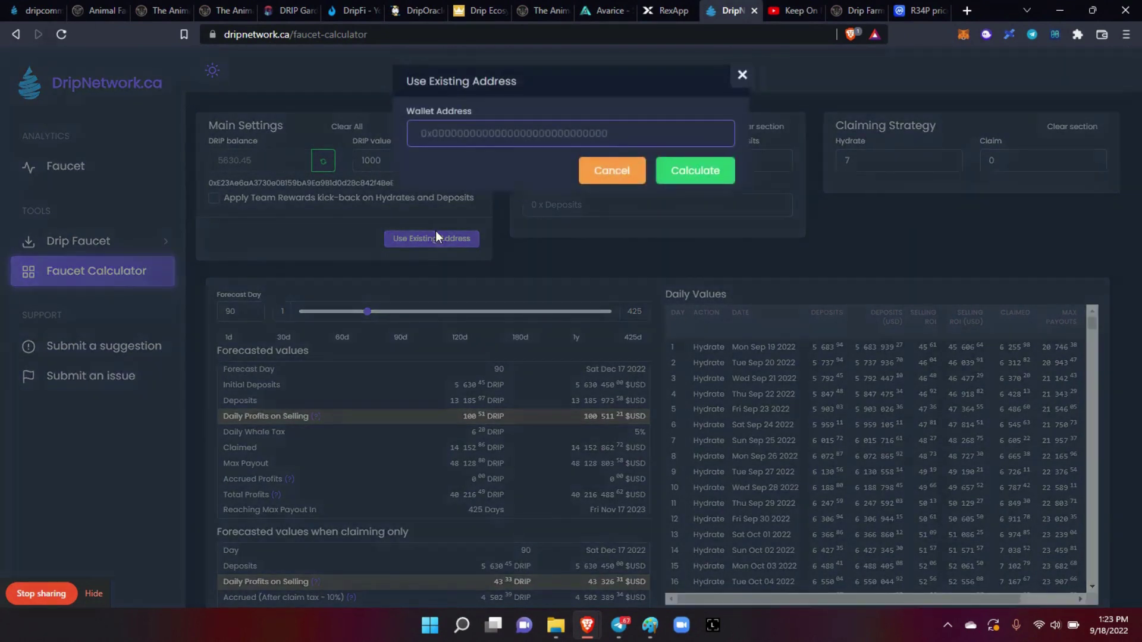
{"action": "left_click", "coordinate": [740, 78]}
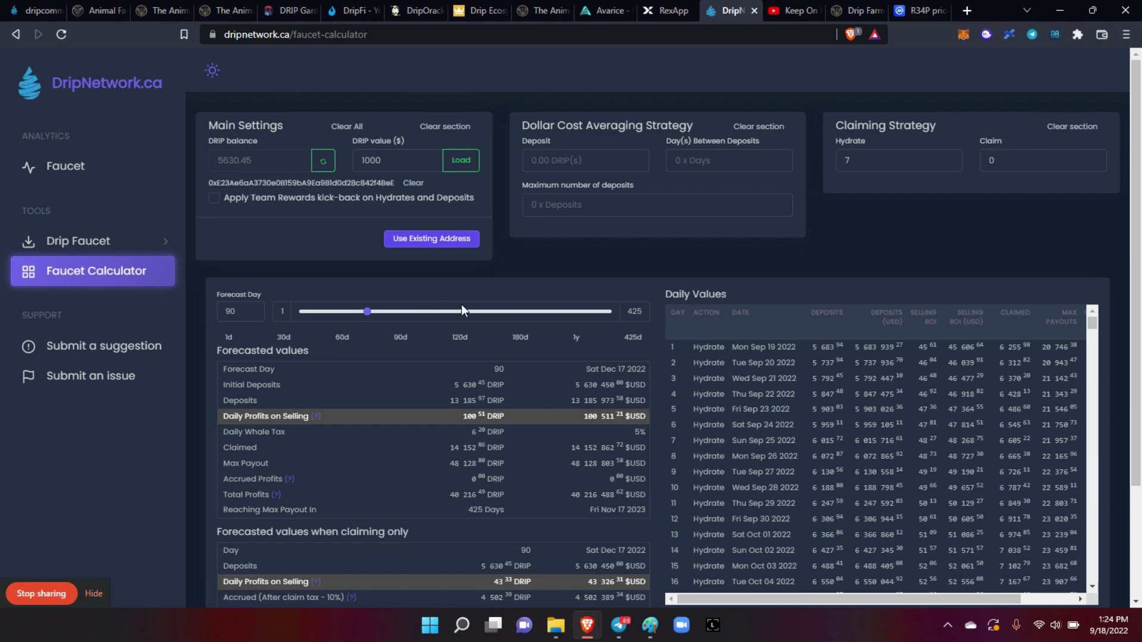
- Change the forecast day from 90 to 44 and review the projected deposits and profits
{"action": "left_click", "coordinate": [231, 310]}
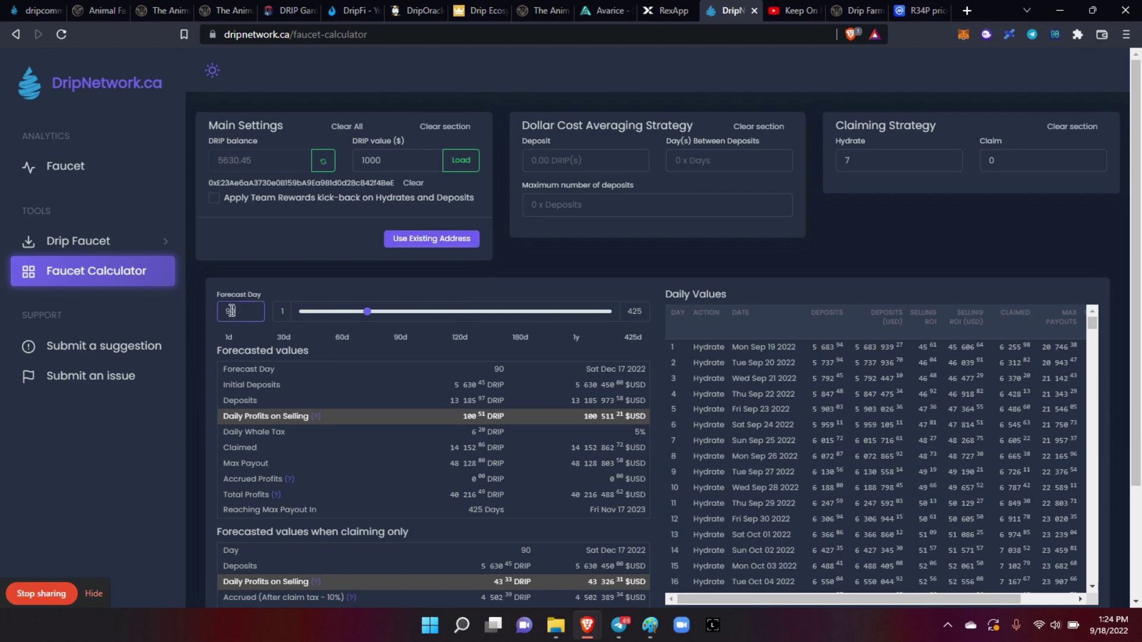
{"action": "left_click_drag", "start_coordinate": [231, 310], "coordinate": [223, 310]}
{"action": "type", "text": "44"}
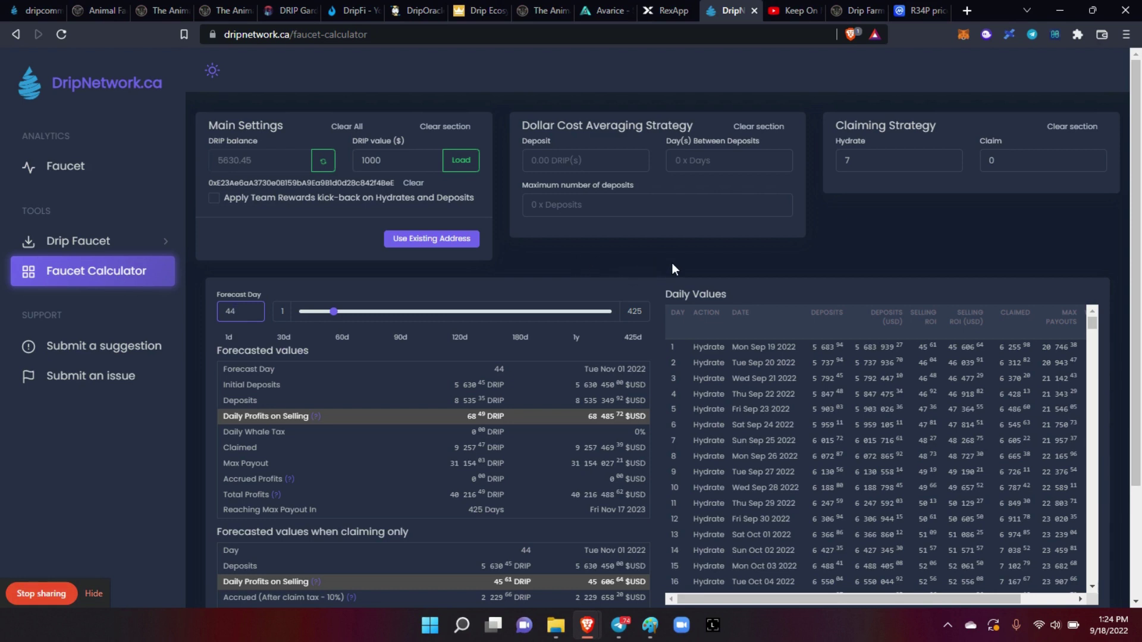
{"action": "scroll", "coordinate": [672, 264], "scroll_direction": "down", "scroll_amount": 2}
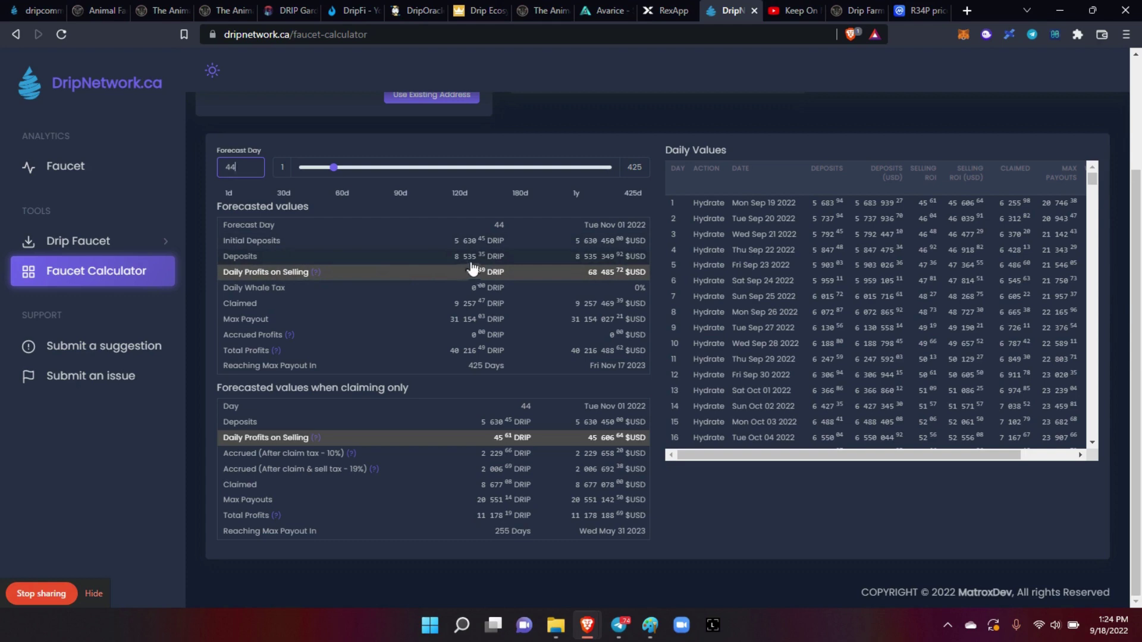
{"action": "left_click", "coordinate": [338, 11]}
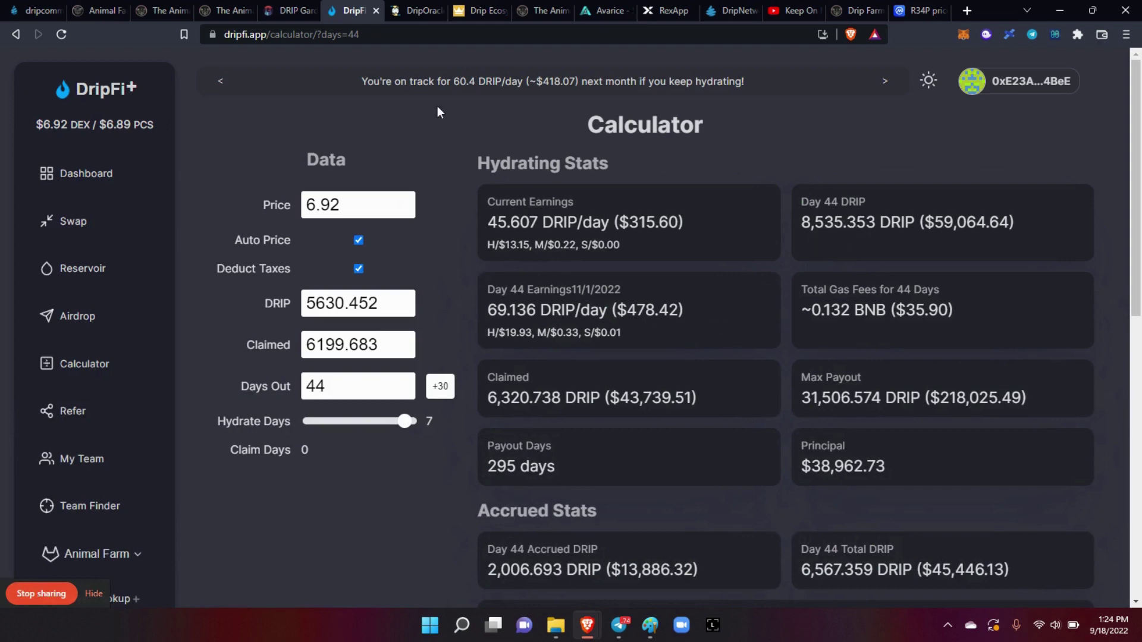
{"action": "left_click", "coordinate": [717, 11]}
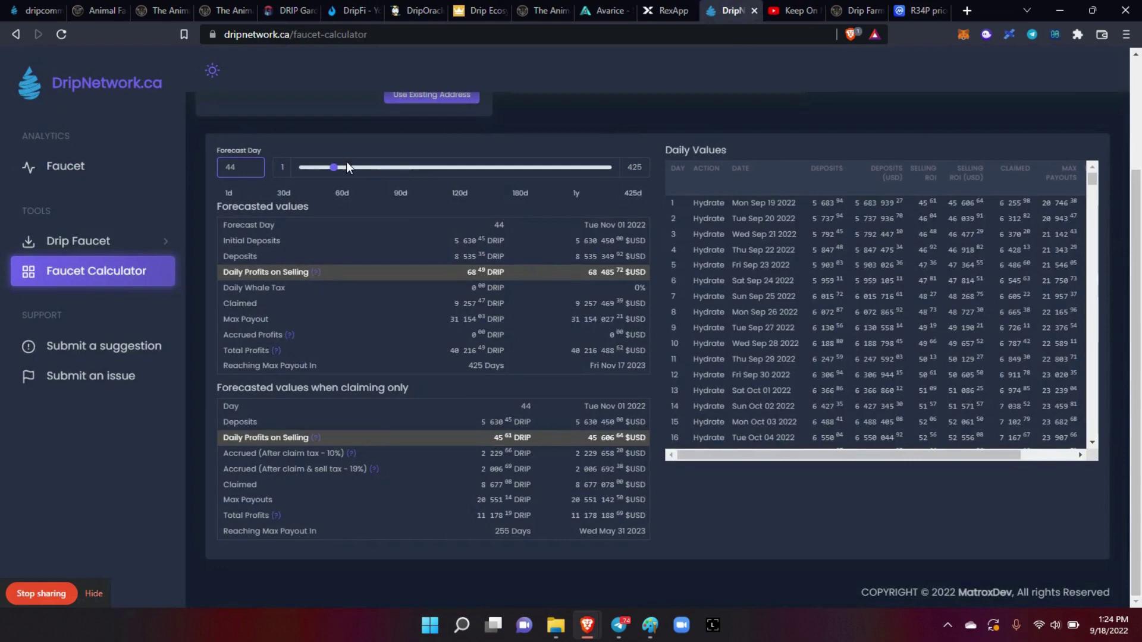
{"action": "scroll", "coordinate": [841, 111], "scroll_direction": "up", "scroll_amount": 1}
{"action": "scroll", "coordinate": [841, 111], "scroll_direction": "up", "scroll_amount": 1}
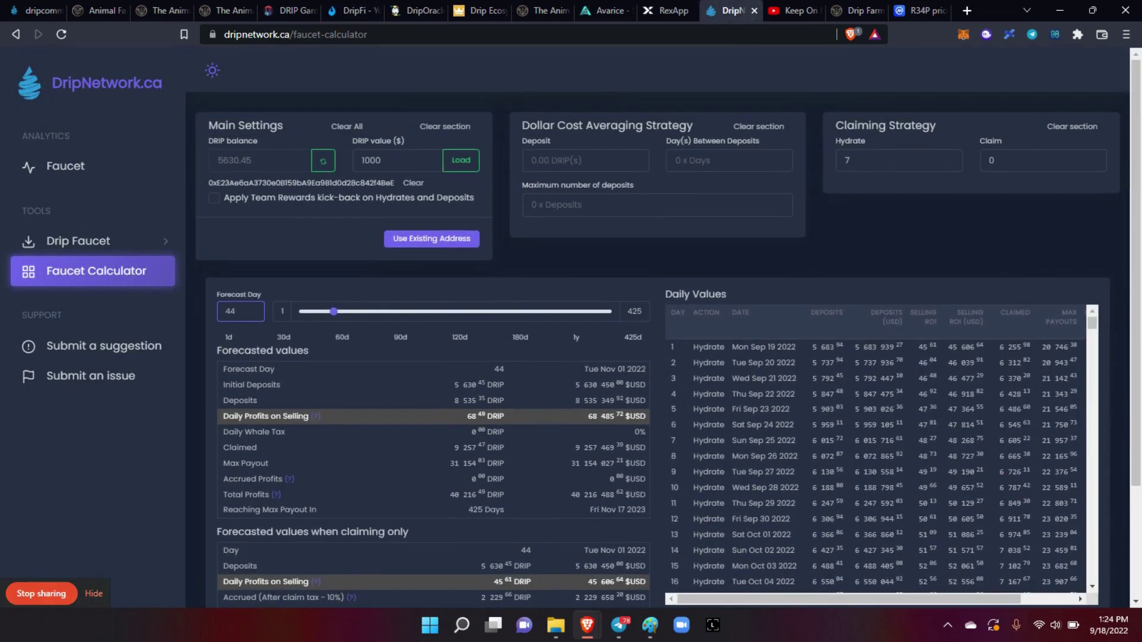
- Change the DRIP value from $1000 to $50
{"action": "left_click", "coordinate": [392, 160]}
{"action": "key", "text": "BackSpace"}
{"action": "key", "text": "BackSpace"}
{"action": "key", "text": "BackSpace"}
{"action": "key", "text": "BackSpace"}
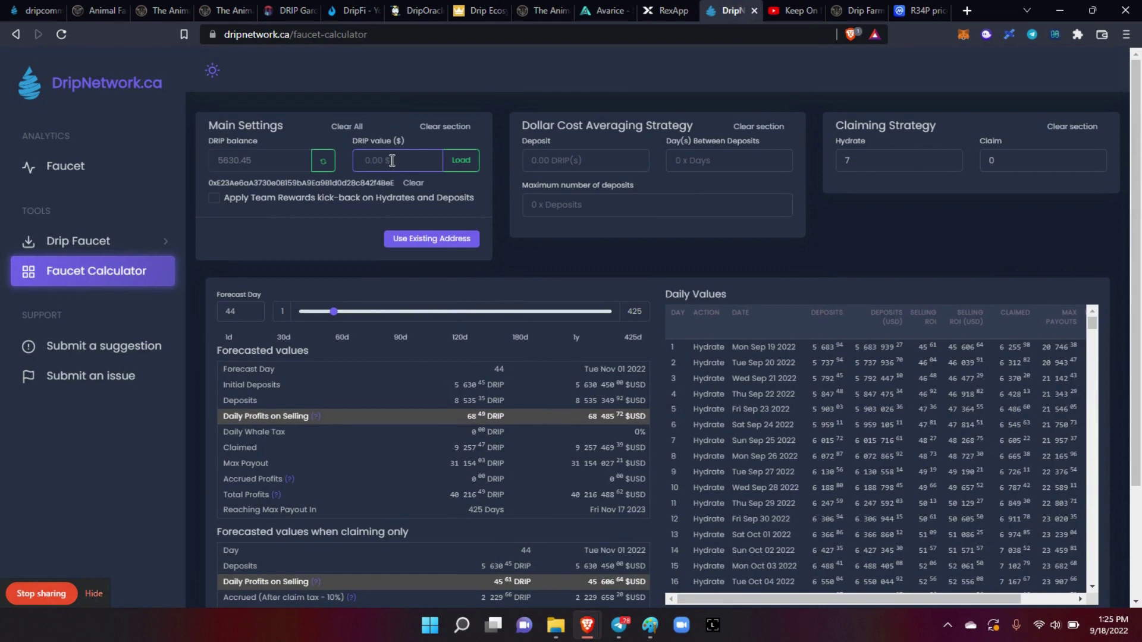
{"action": "type", "text": "50"}
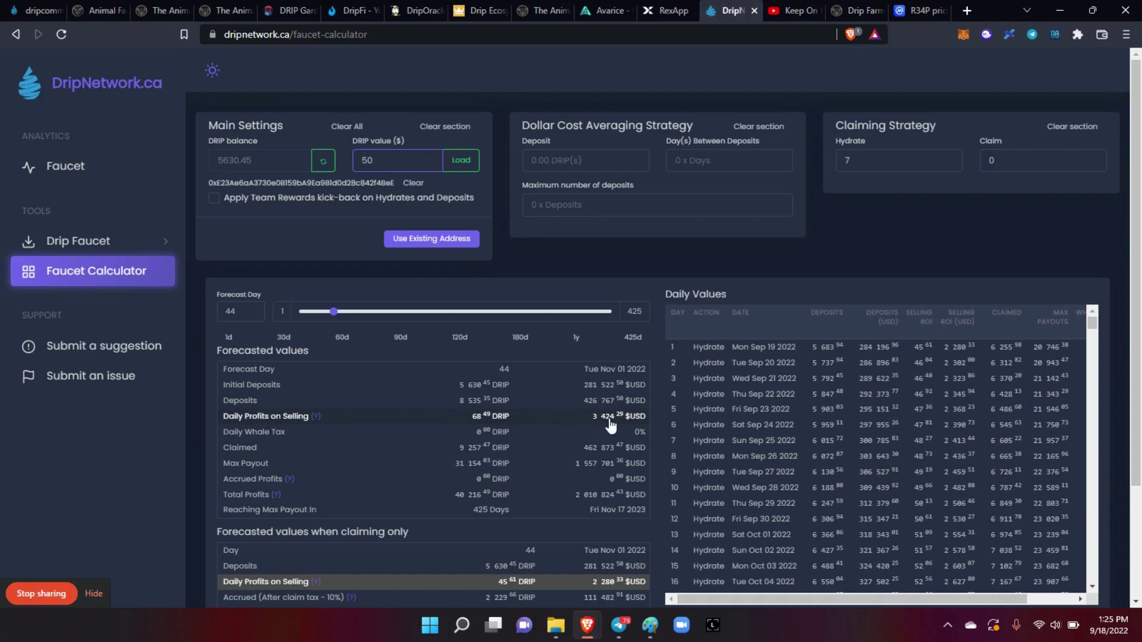
- Set DripFi's price to 50 to match, then return to DripNetwork.ca
{"action": "left_click", "coordinate": [345, 11]}
{"action": "left_click", "coordinate": [290, 206]}
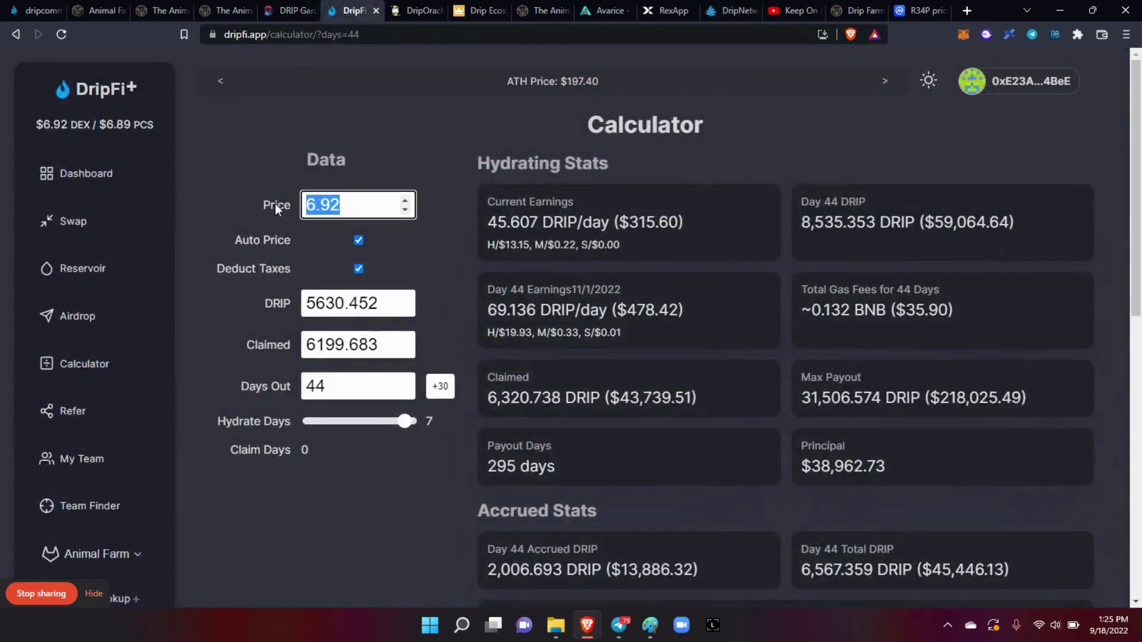
{"action": "type", "text": "50"}
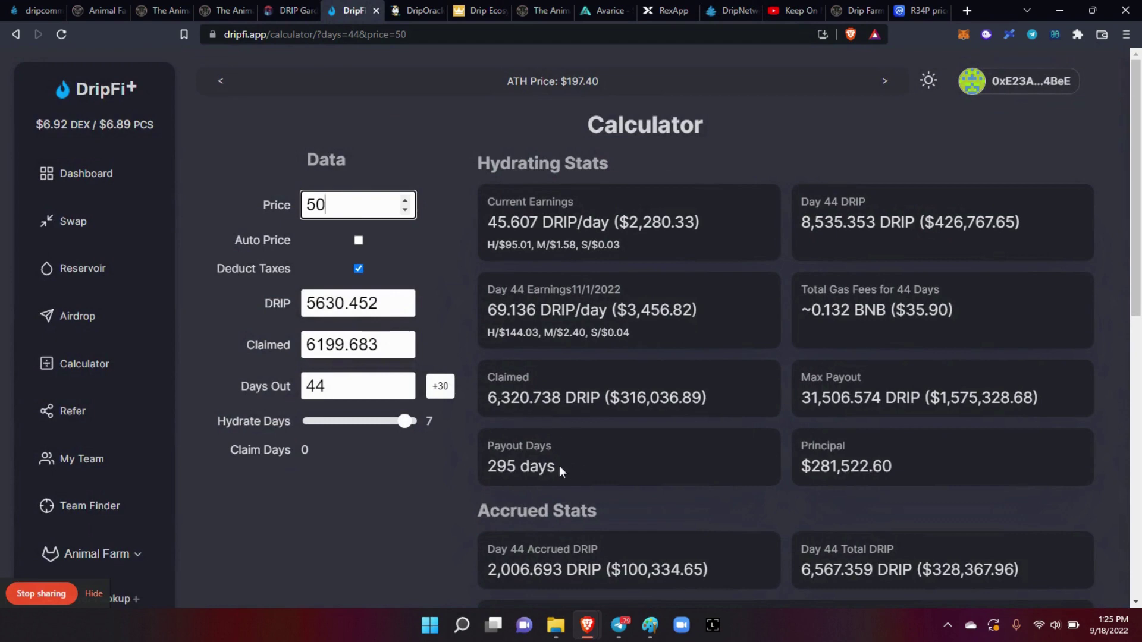
{"action": "left_click", "coordinate": [712, 12]}
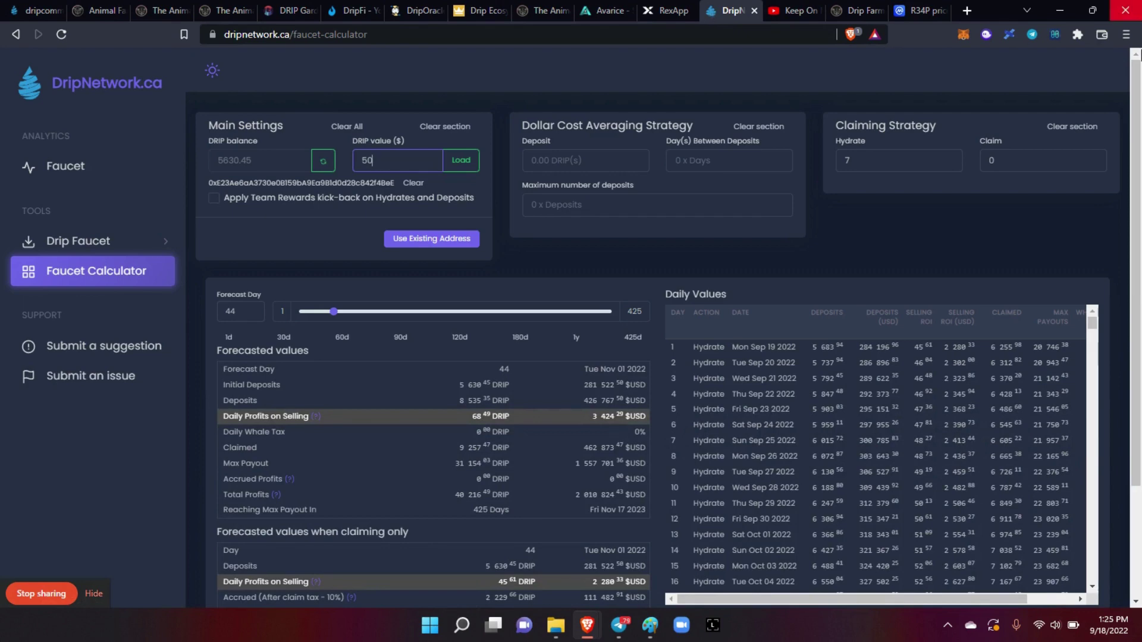
{"action": "scroll", "coordinate": [1139, 240], "scroll_direction": "down", "scroll_amount": 2}
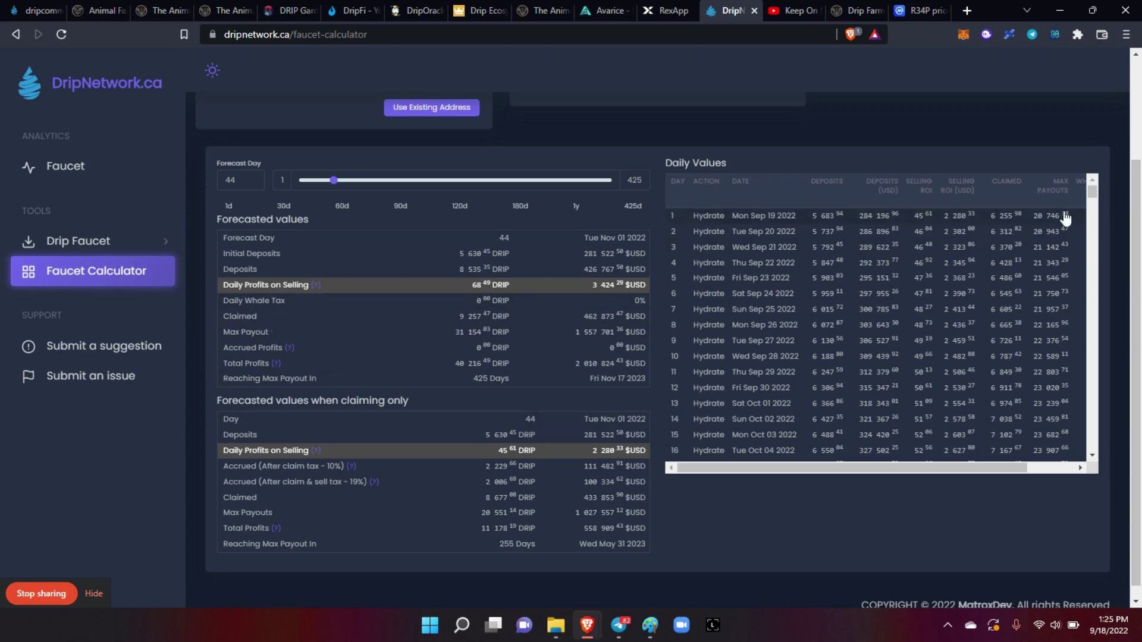
{"action": "left_click_drag", "start_coordinate": [1091, 189], "coordinate": [1095, 385]}
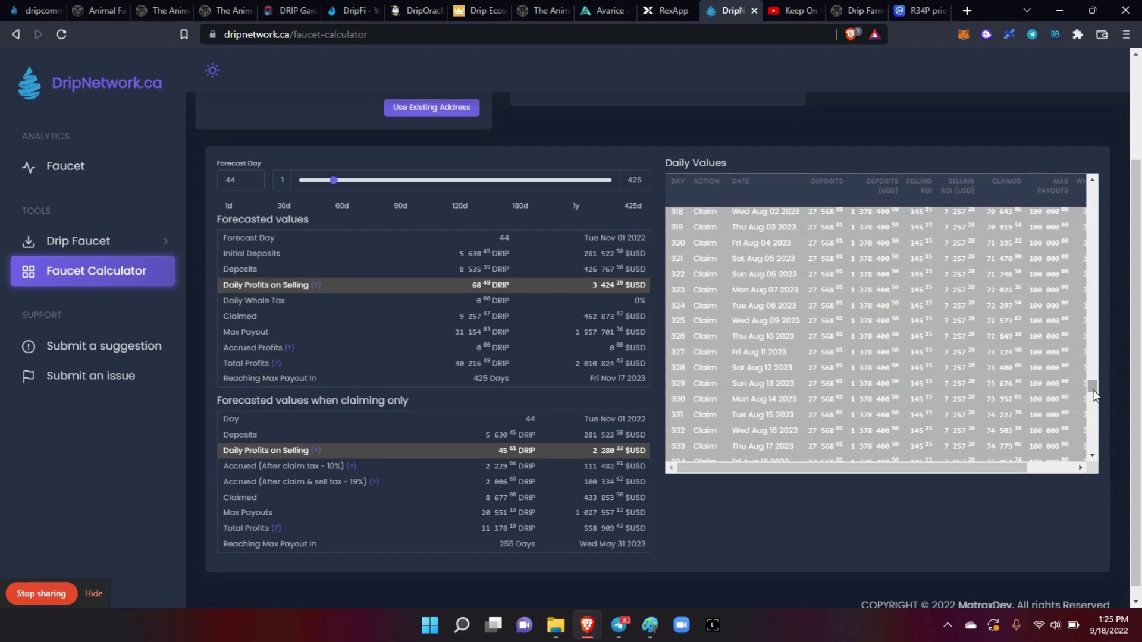
{"action": "left_click_drag", "start_coordinate": [1093, 391], "coordinate": [1081, 190]}
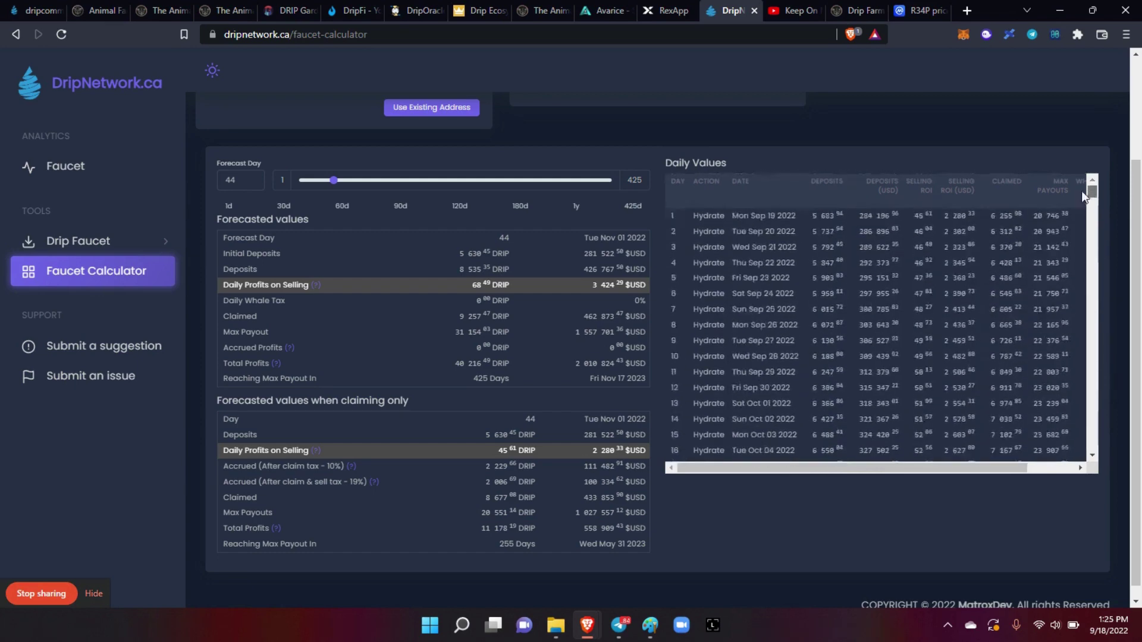
{"action": "left_click_drag", "start_coordinate": [1136, 225], "coordinate": [1135, 125]}
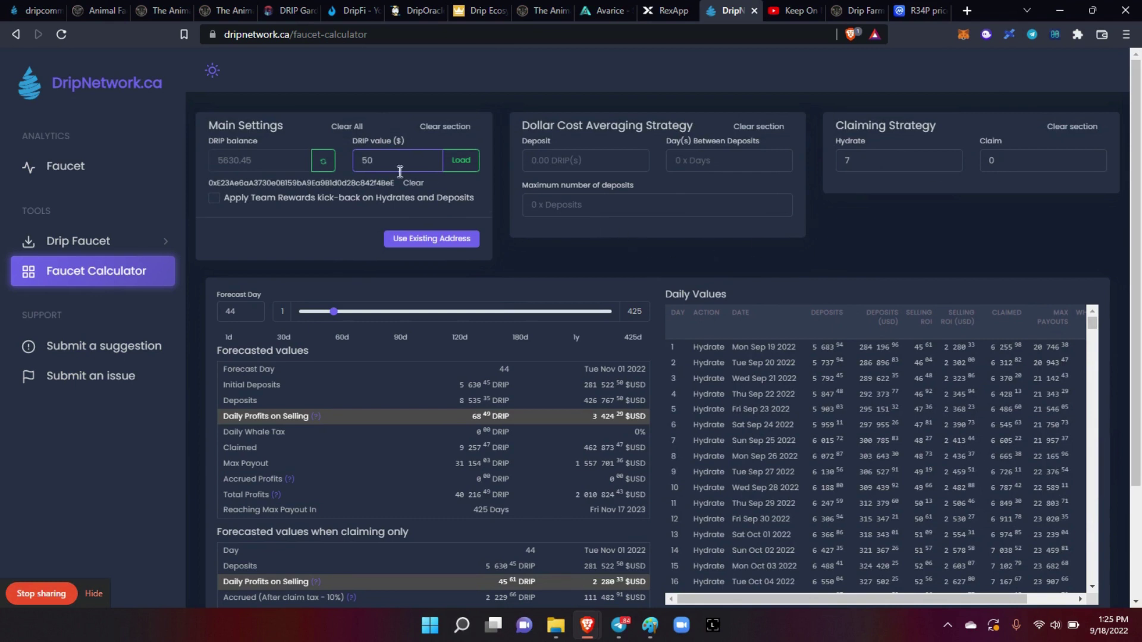
- Edit the Hydrate and Claim fields for a 6-hydrate, 1-claim strategy
{"action": "left_click", "coordinate": [840, 164]}
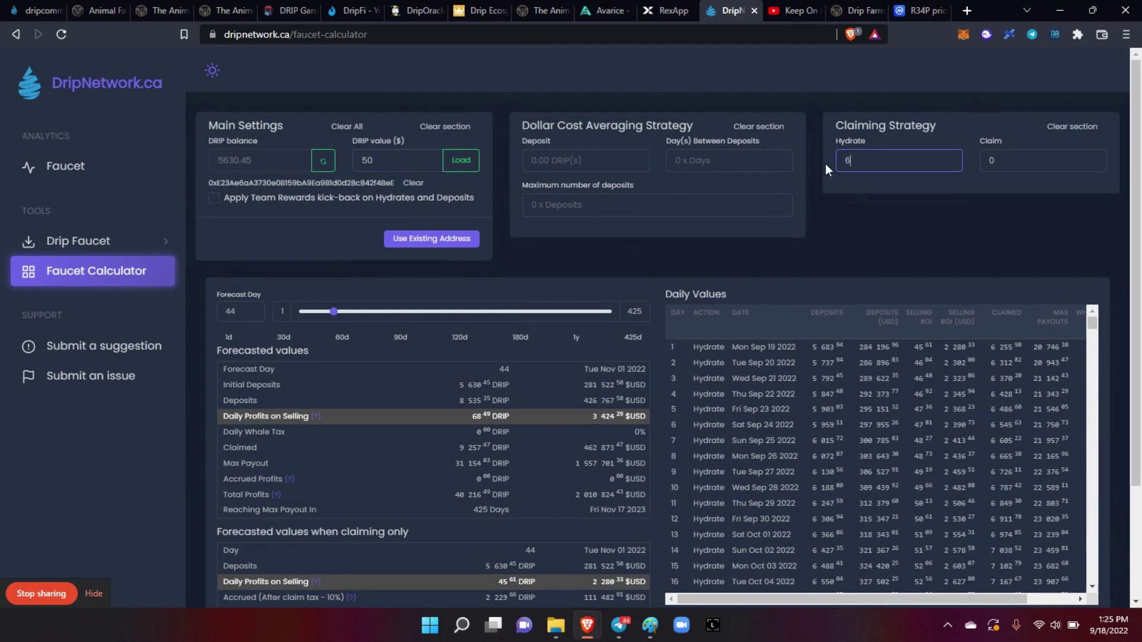
{"action": "left_click", "coordinate": [984, 163]}
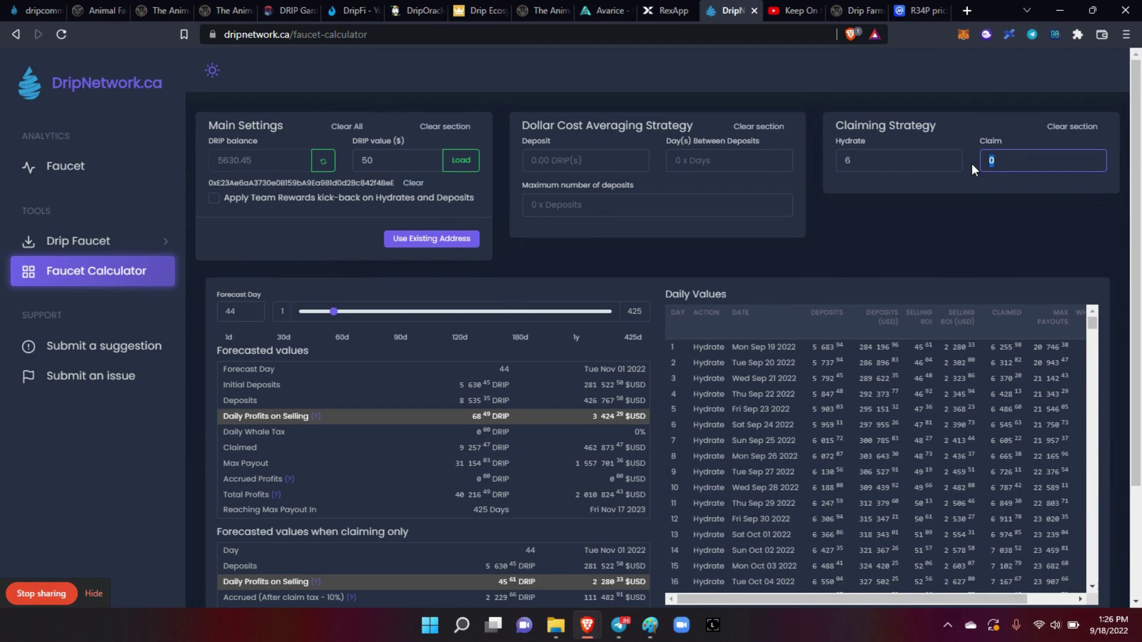